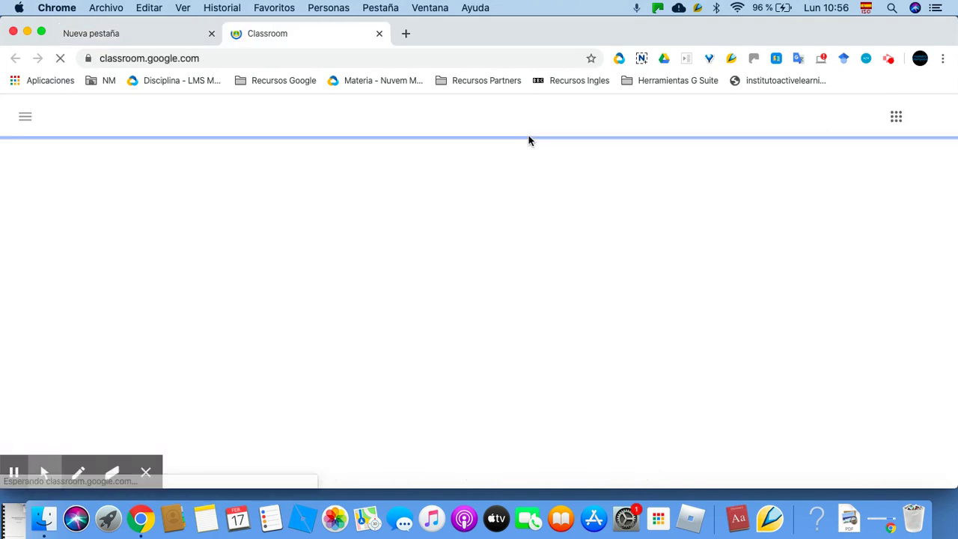
pyautogui.click(406, 33)
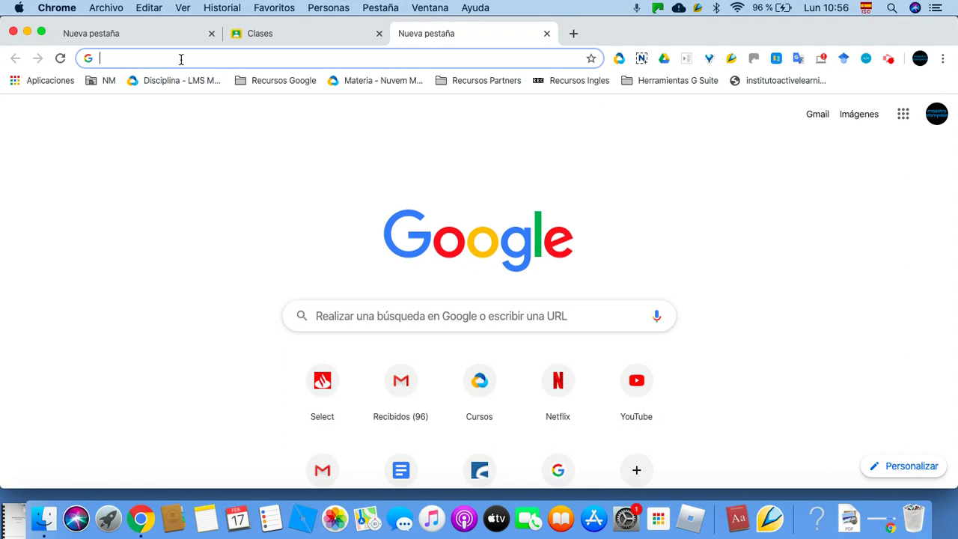
pyautogui.click(323, 33)
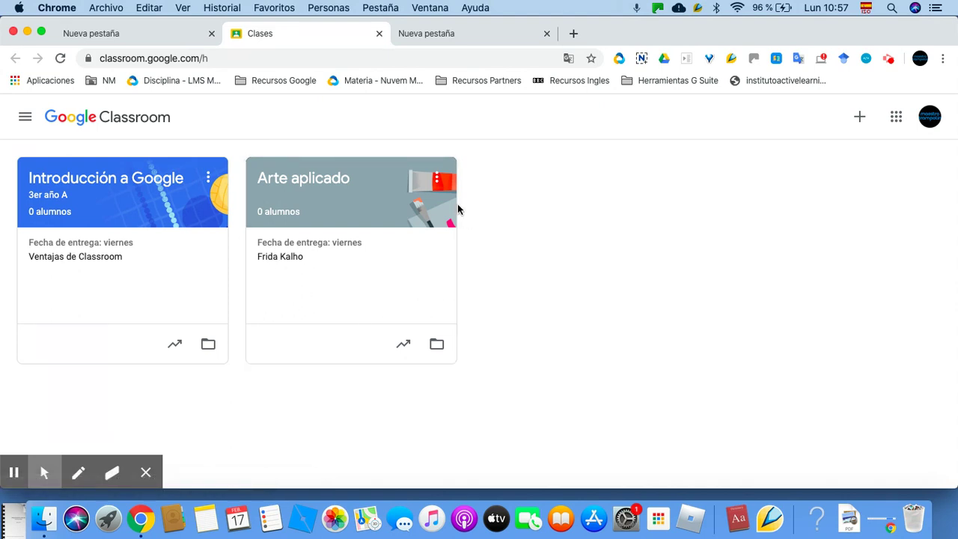
pyautogui.click(858, 119)
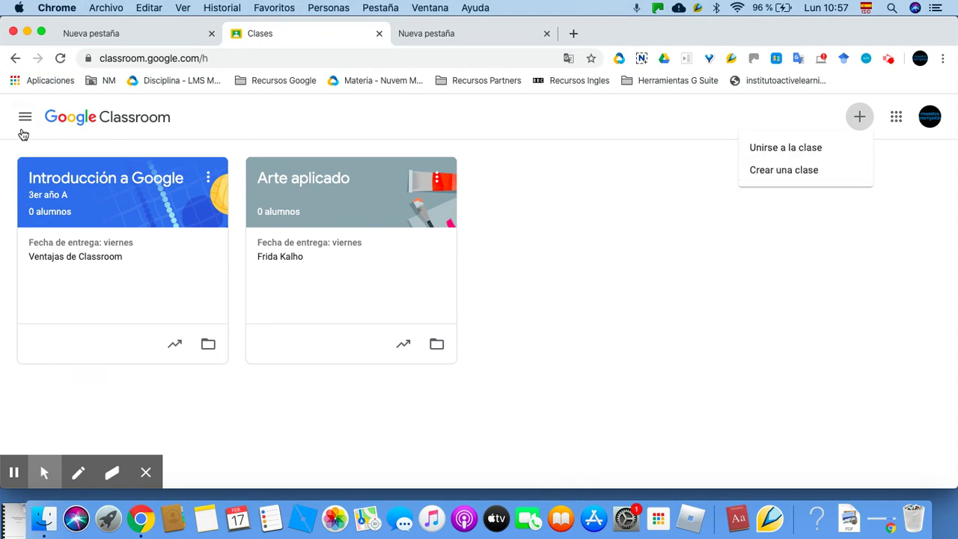
pyautogui.click(23, 119)
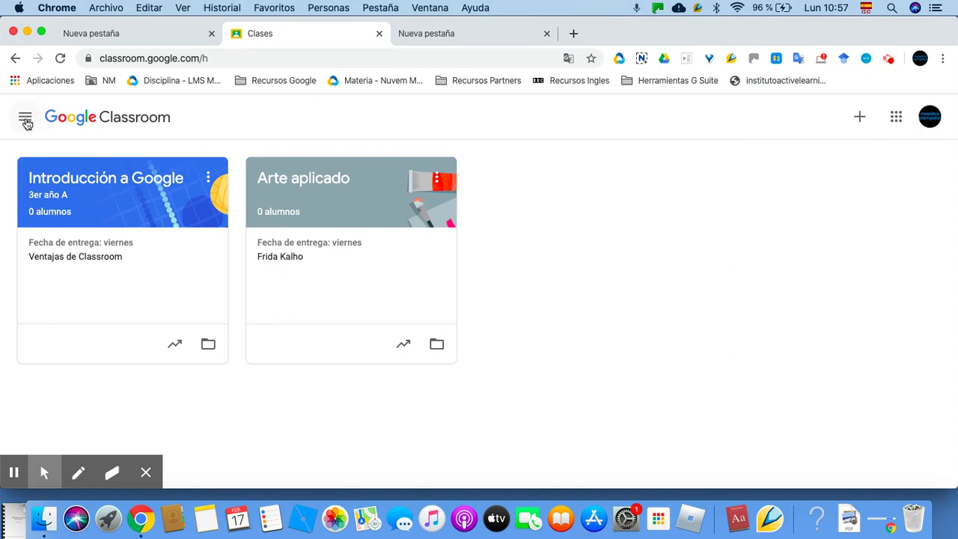
# Step: Examine the profile, email, comment and class notification options in the general Classroom settings
pyautogui.click(24, 120)
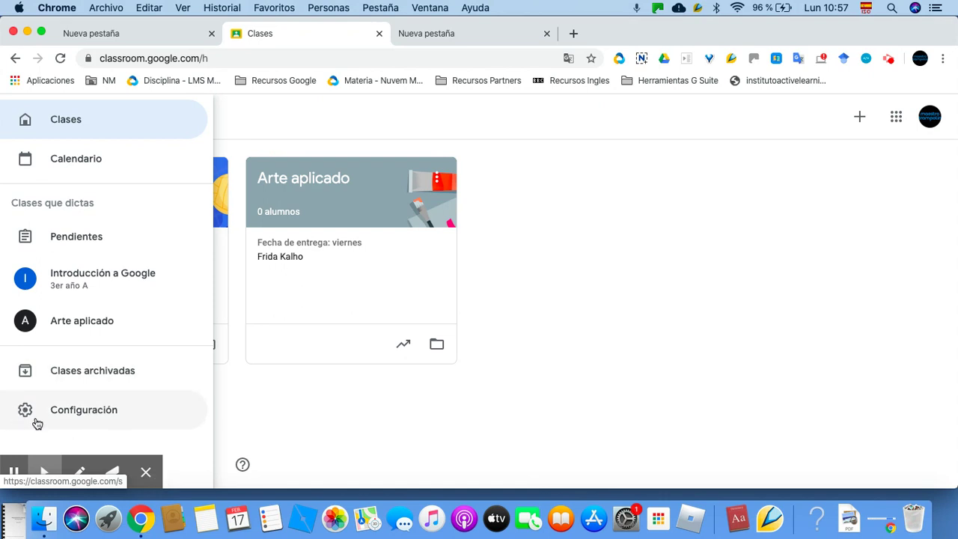
pyautogui.click(88, 412)
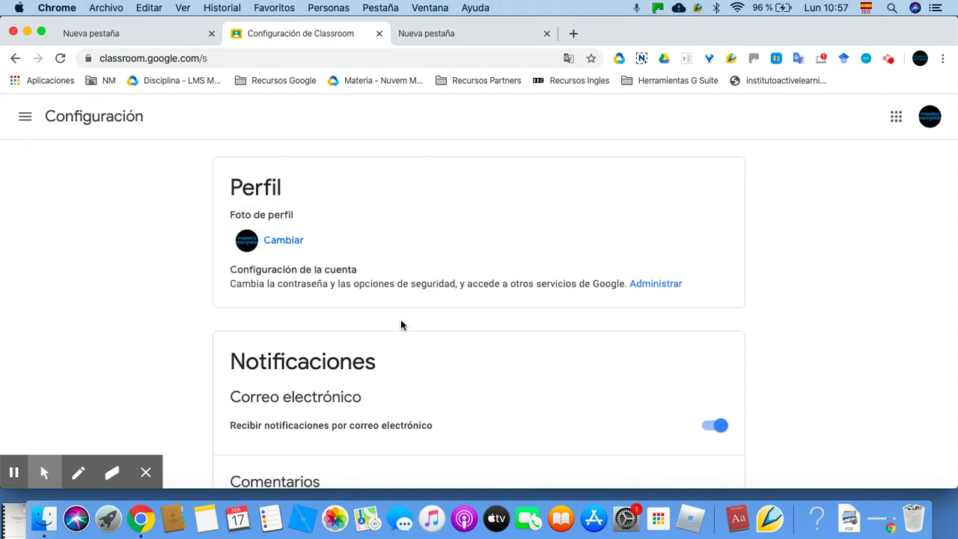
pyautogui.scroll(-2, 529, 313)
pyautogui.scroll(-1, 529, 313)
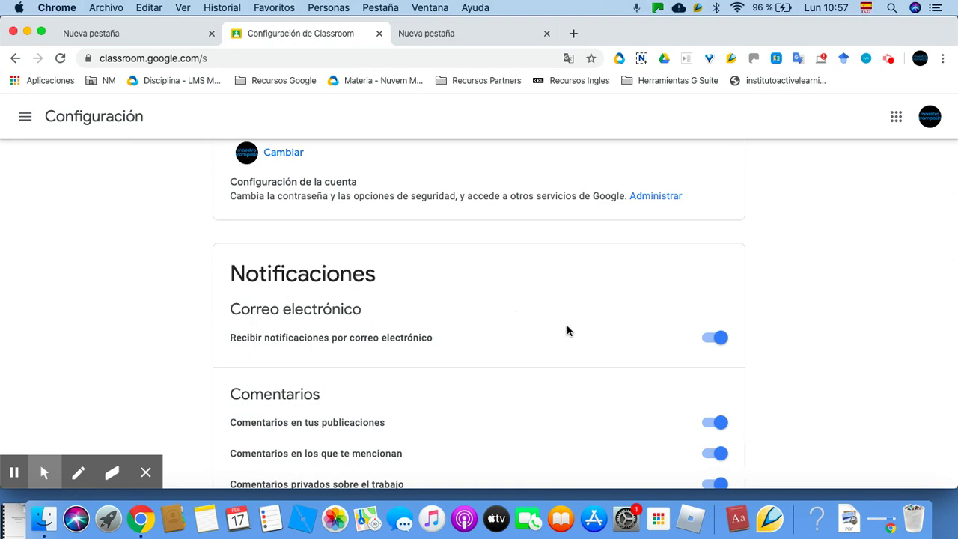
pyautogui.scroll(-4, 628, 332)
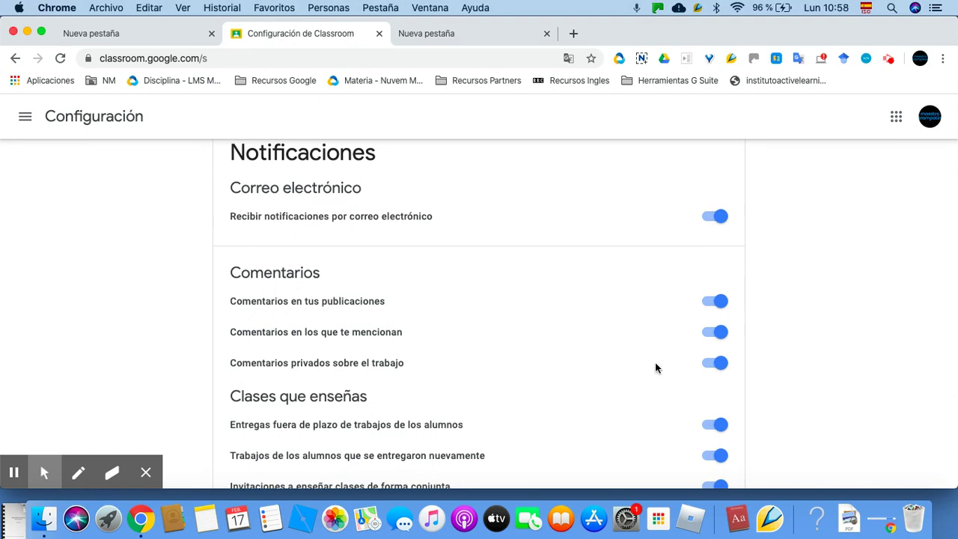
pyautogui.scroll(-4, 655, 362)
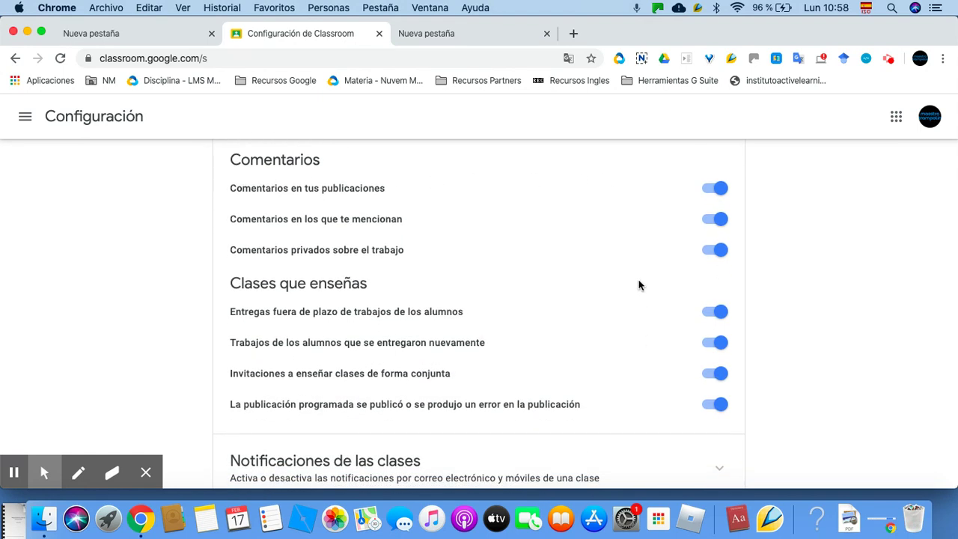
pyautogui.scroll(3, 641, 257)
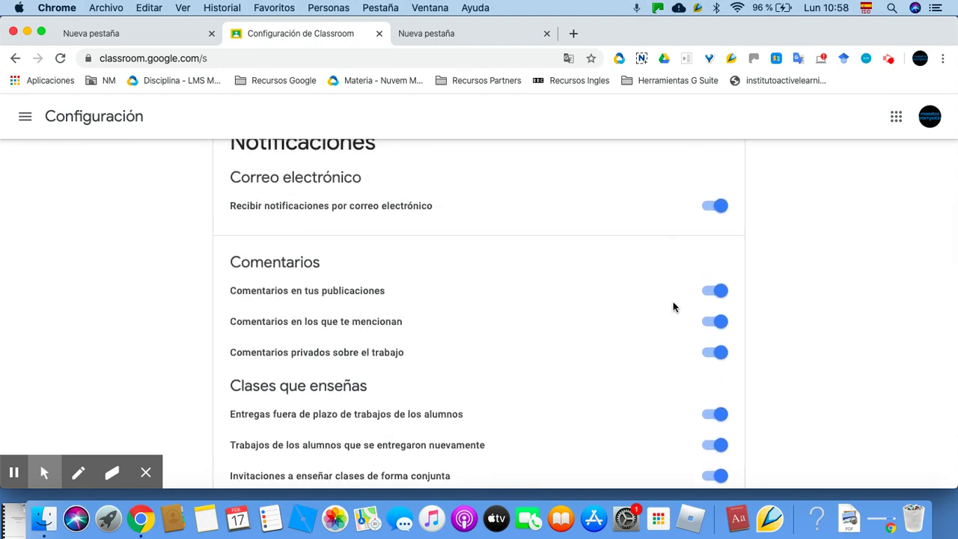
pyautogui.scroll(-4, 682, 426)
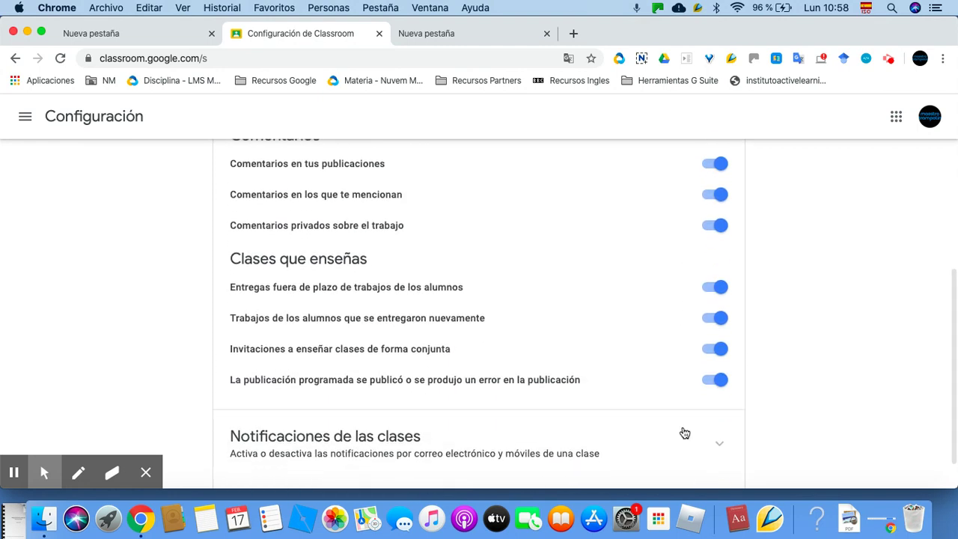
pyautogui.scroll(-2, 684, 433)
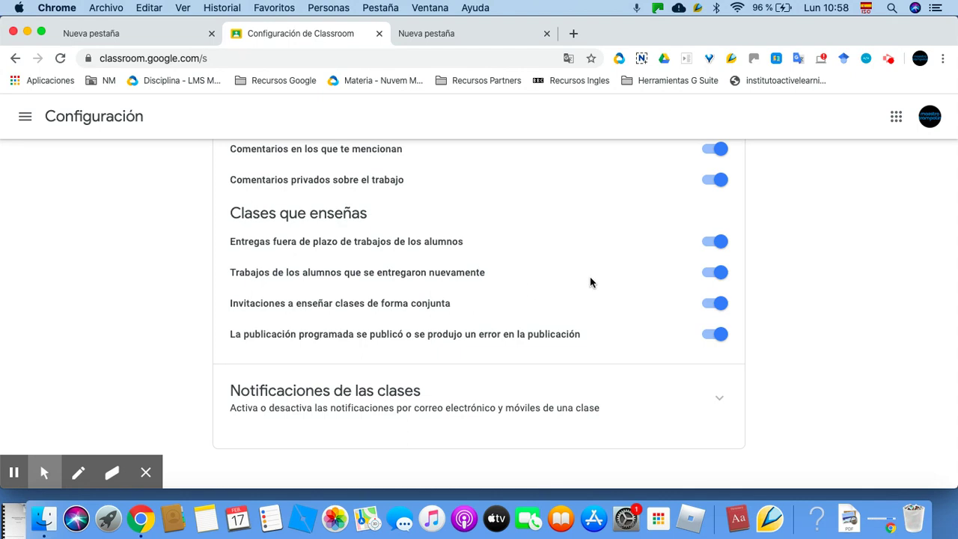
pyautogui.scroll(10, 591, 280)
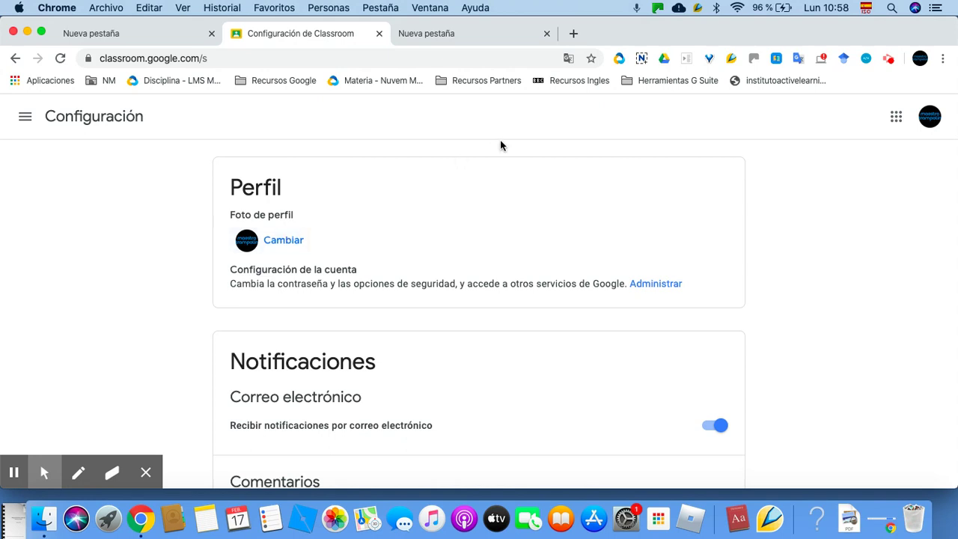
# Step: Return to the class list and create a class named CEG1 with the section TIC
pyautogui.click(24, 116)
pyautogui.click(73, 122)
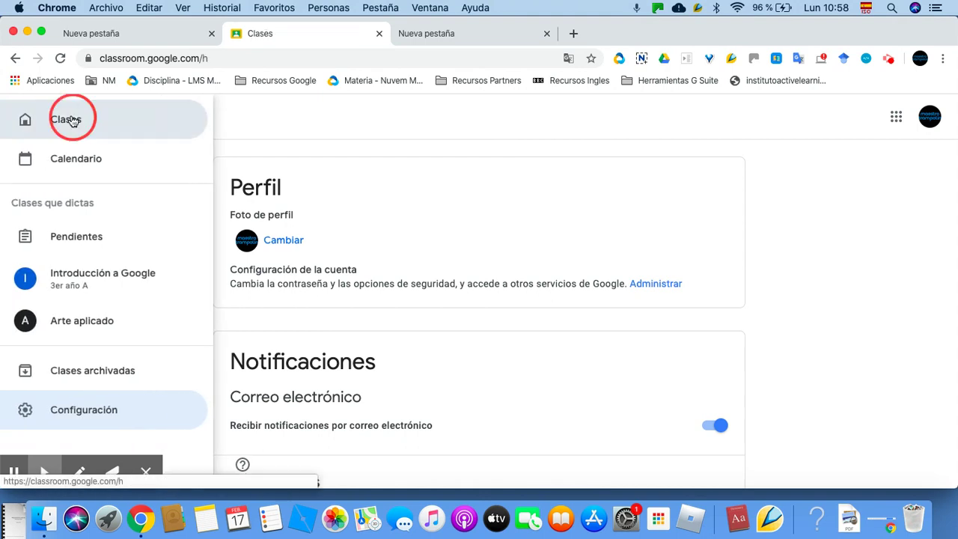
pyautogui.click(859, 116)
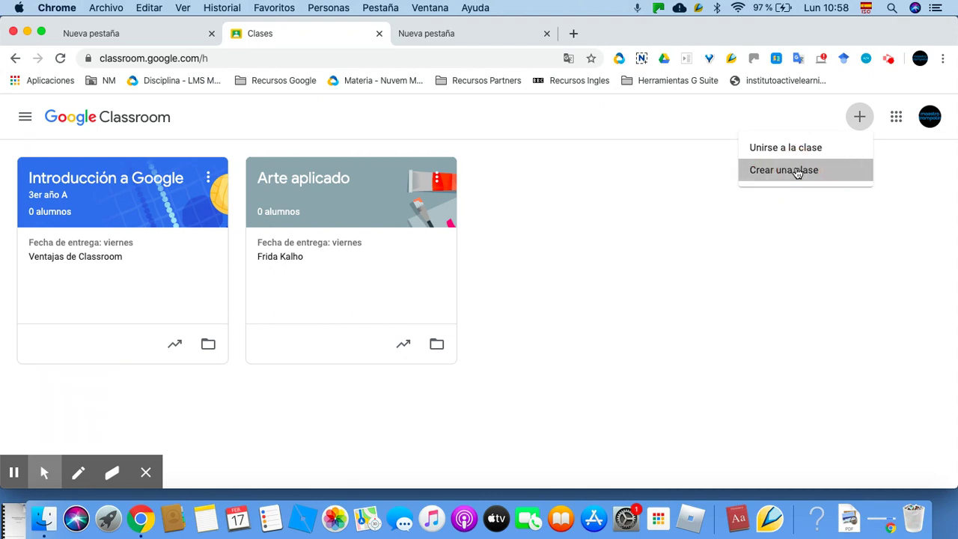
pyautogui.click(797, 172)
pyautogui.click(372, 208)
pyautogui.write('CEG1')
pyautogui.click(335, 264)
pyautogui.write('TIC')
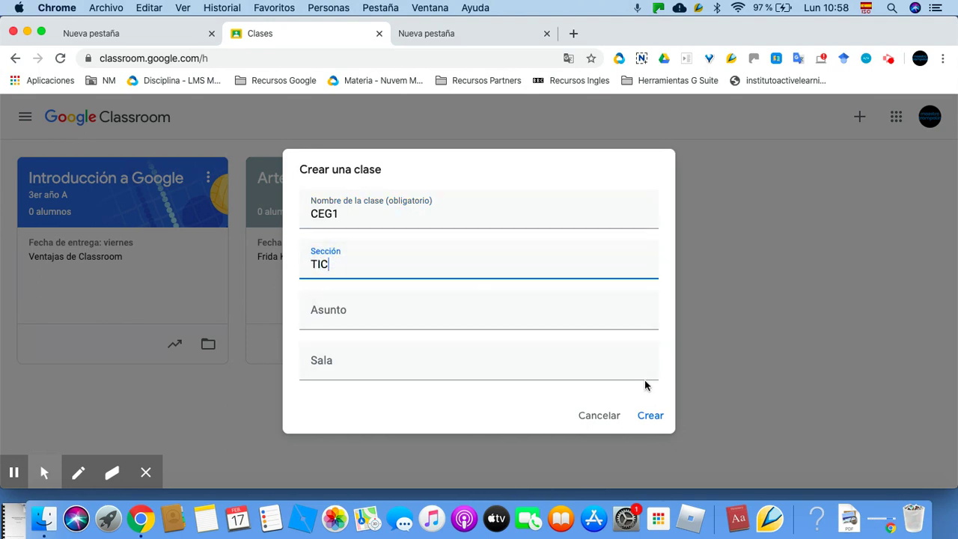
pyautogui.click(649, 416)
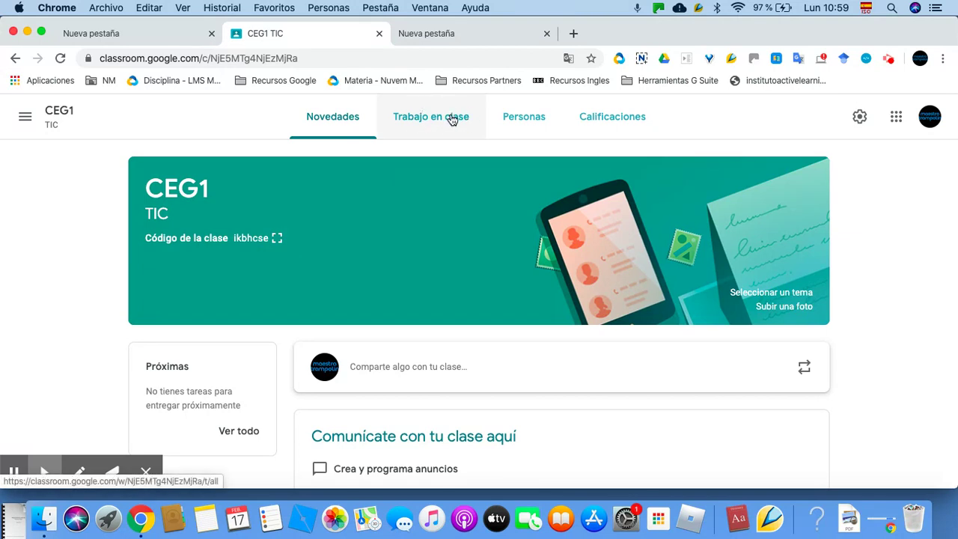
# Step: Invite a student to the CEG1 class by searching for "alumno" and choosing the first matching account
pyautogui.click(512, 118)
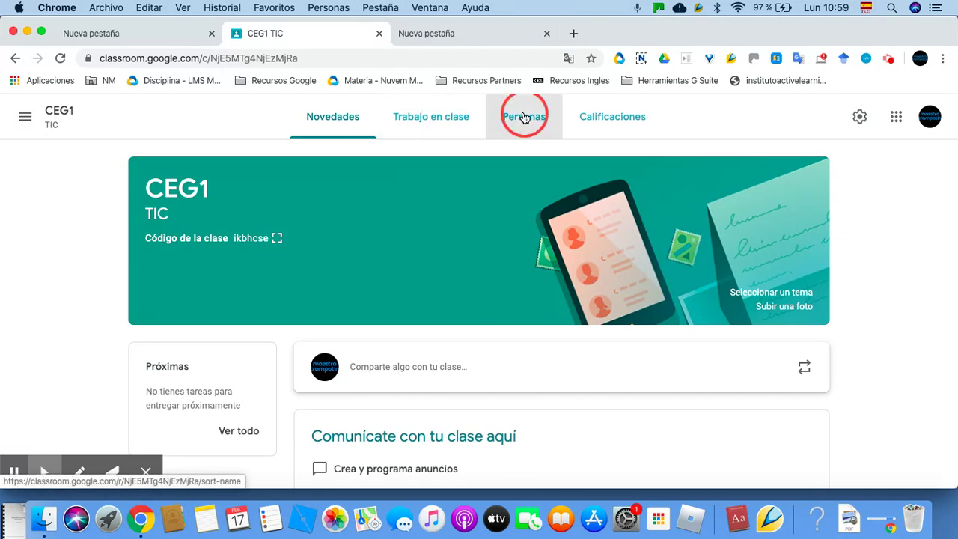
pyautogui.click(719, 301)
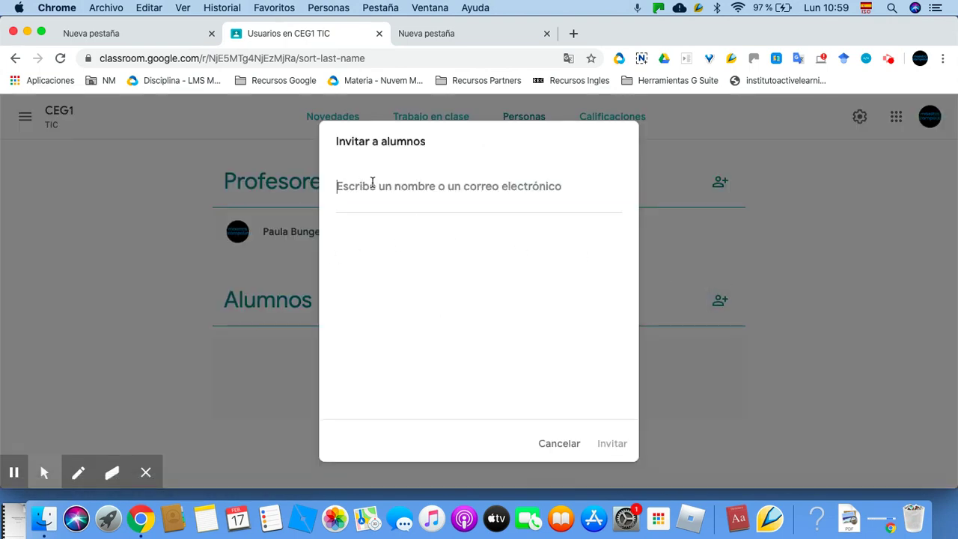
pyautogui.click(429, 192)
pyautogui.write('alumno')
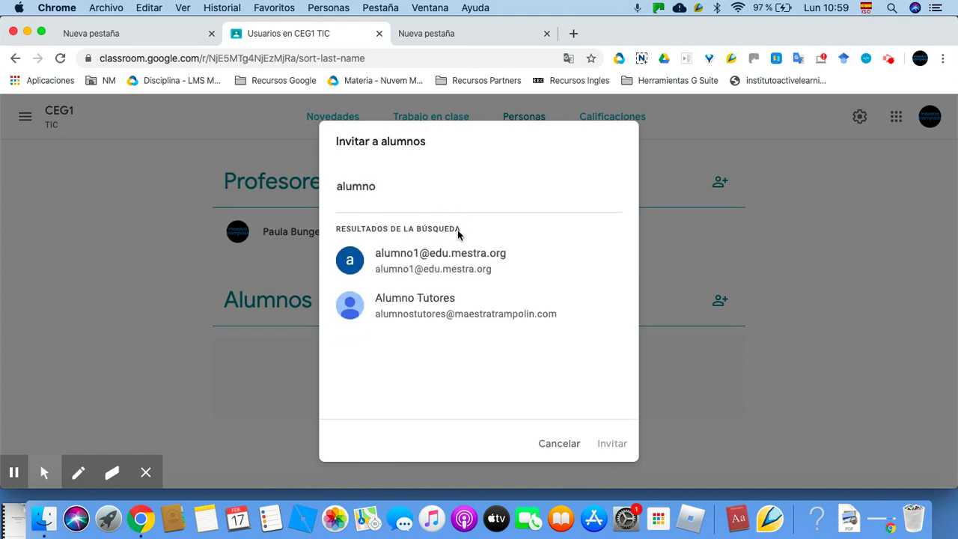
pyautogui.click(488, 258)
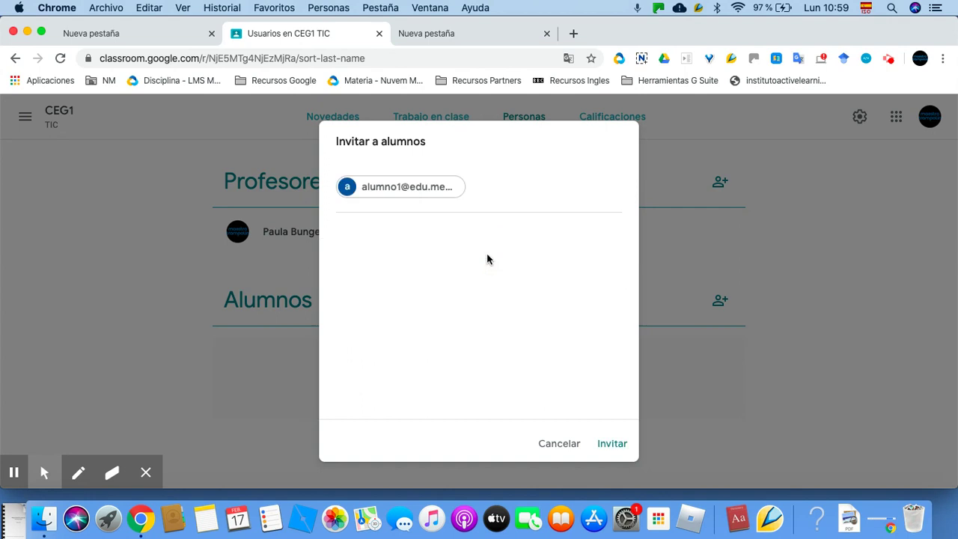
pyautogui.click(612, 444)
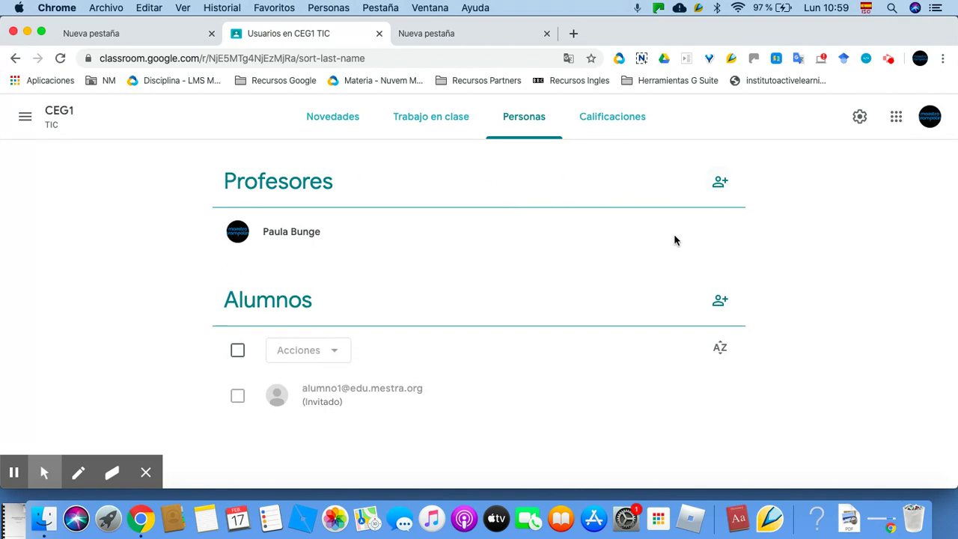
# Step: Set the class's Novedades permission so that only teachers can comment or post, and save the class settings
pyautogui.click(860, 117)
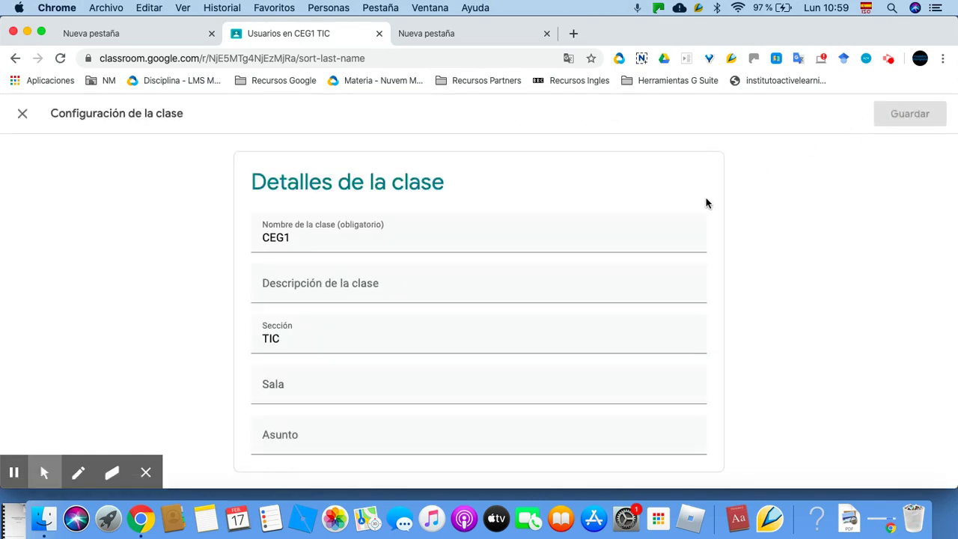
pyautogui.scroll(-5, 626, 301)
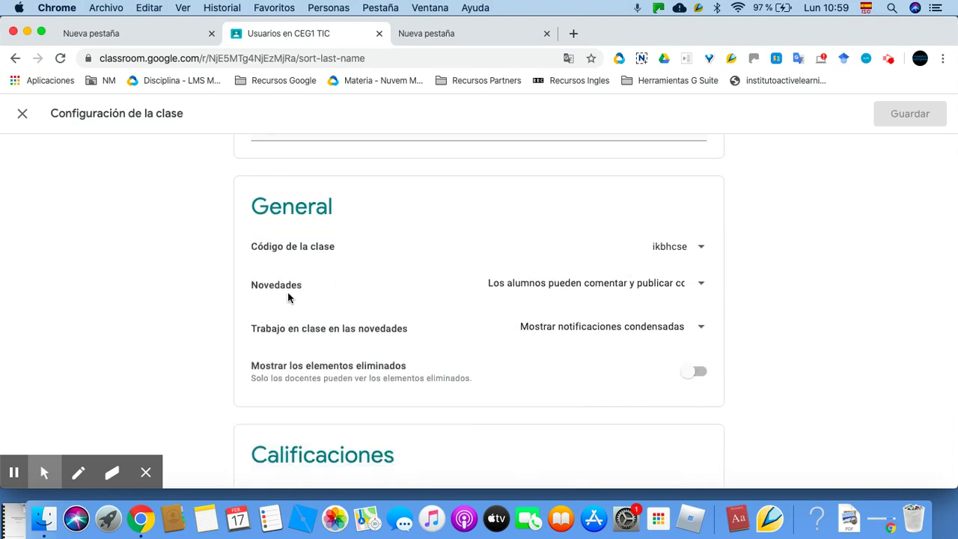
pyautogui.click(701, 285)
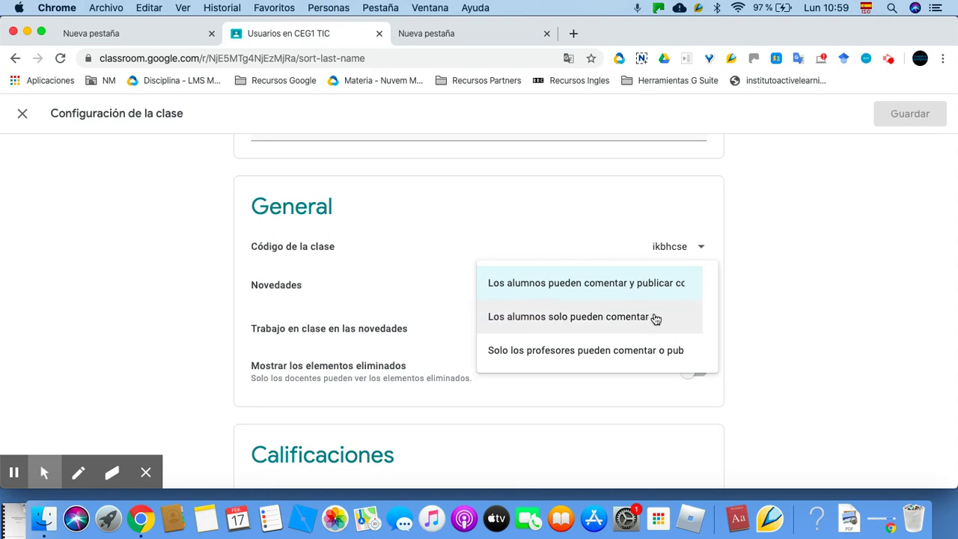
pyautogui.click(632, 352)
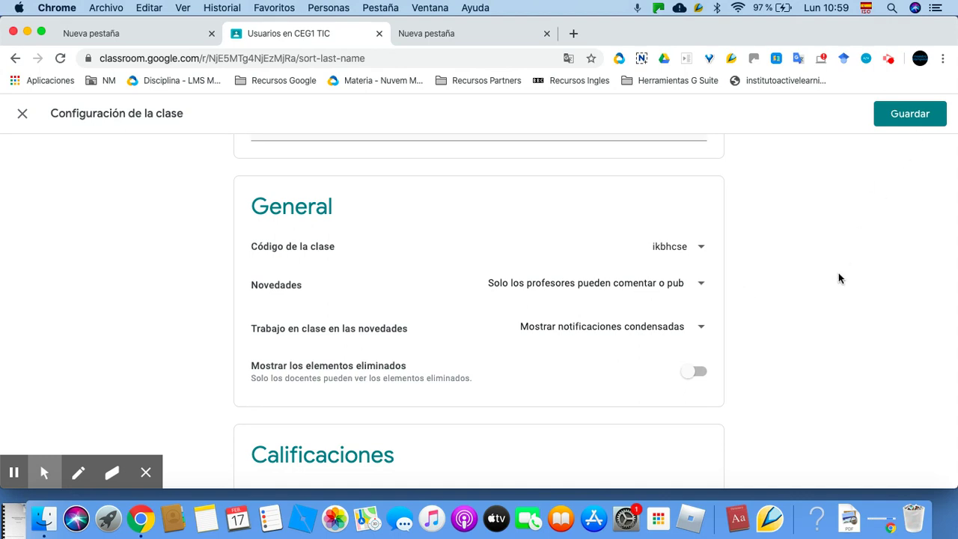
pyautogui.scroll(5, 838, 275)
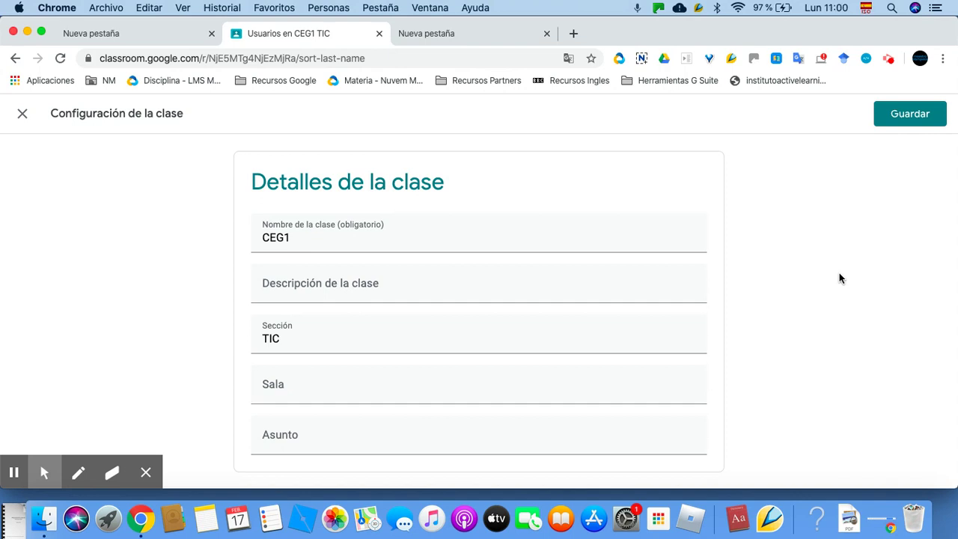
pyautogui.scroll(-5, 839, 278)
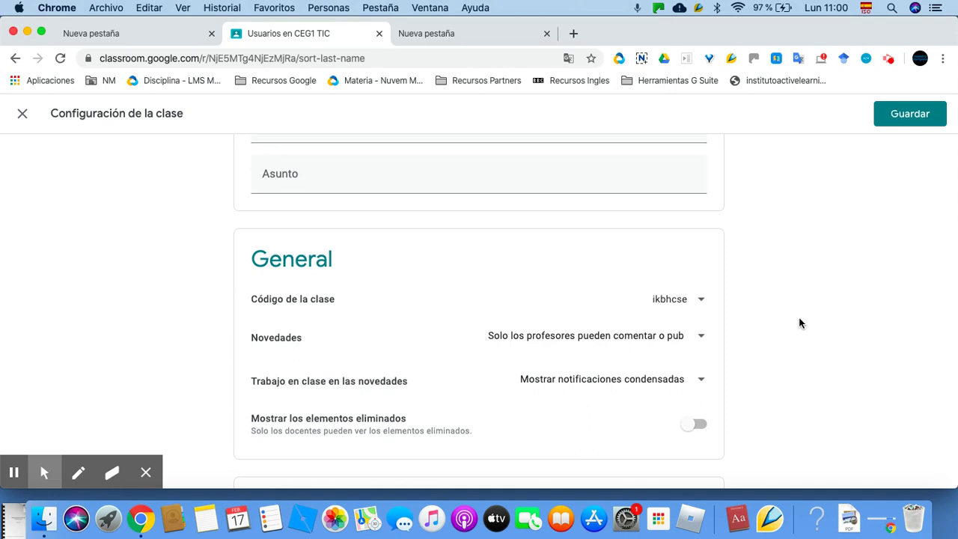
pyautogui.scroll(1, 799, 323)
pyautogui.scroll(3, 799, 318)
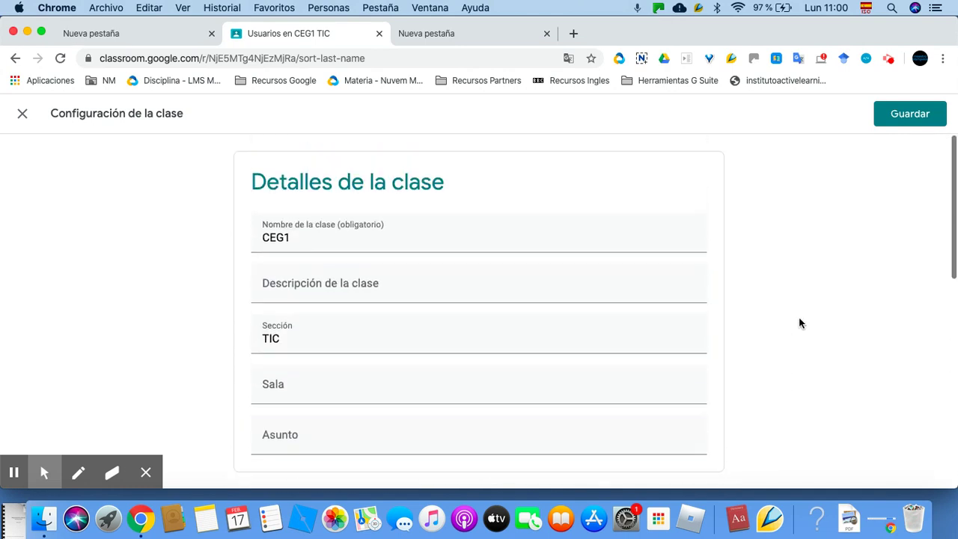
pyautogui.click(916, 116)
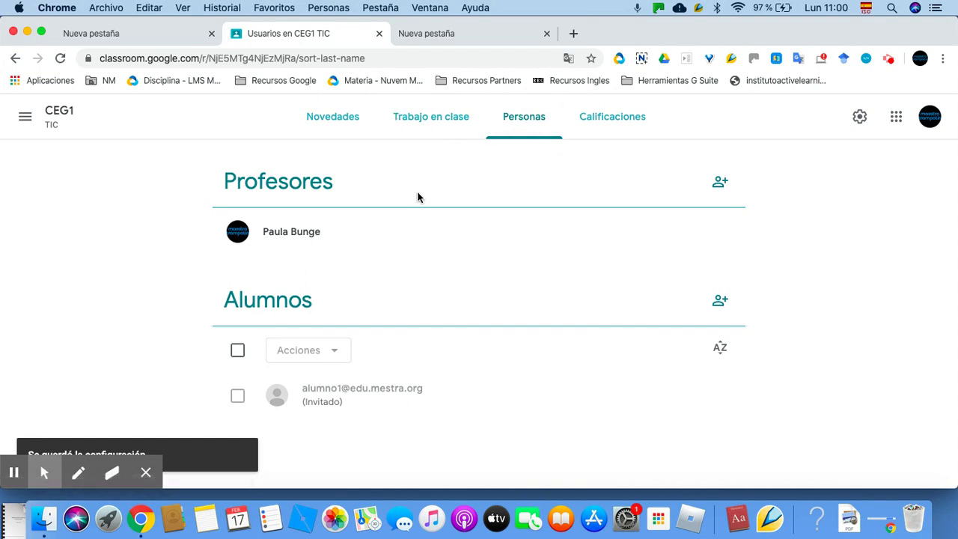
# Step: Create a new assignment (Tarea) in the CEG1 classwork with the title "Vamos a conocernos"
pyautogui.click(442, 122)
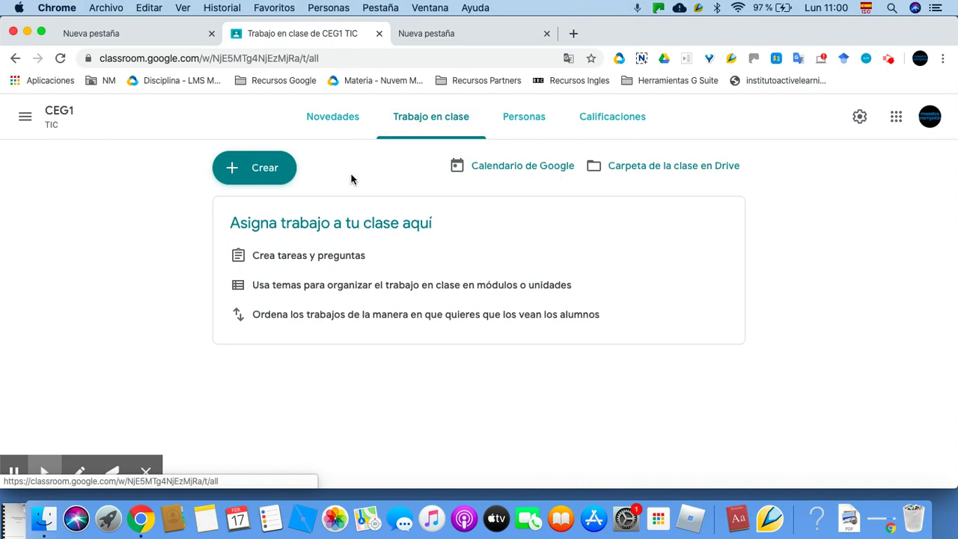
pyautogui.click(257, 168)
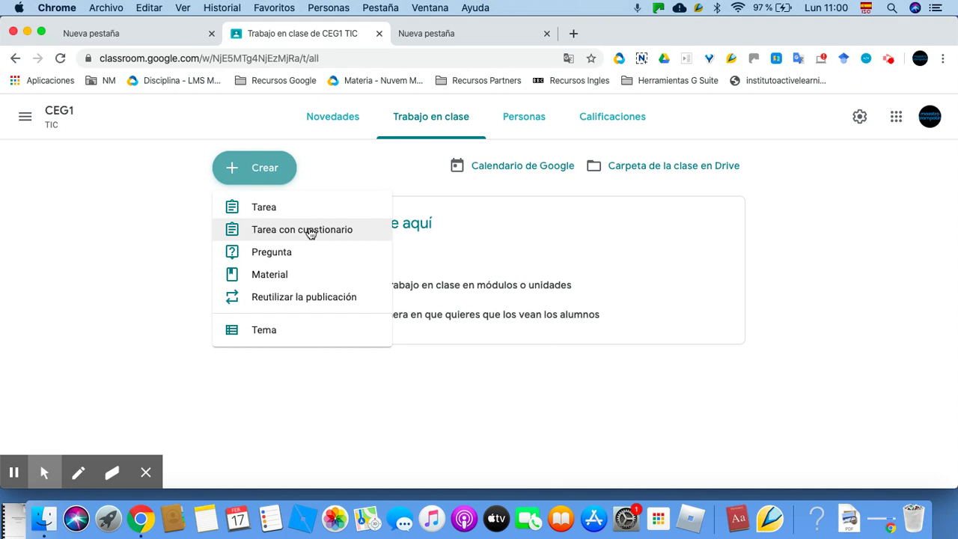
pyautogui.click(267, 208)
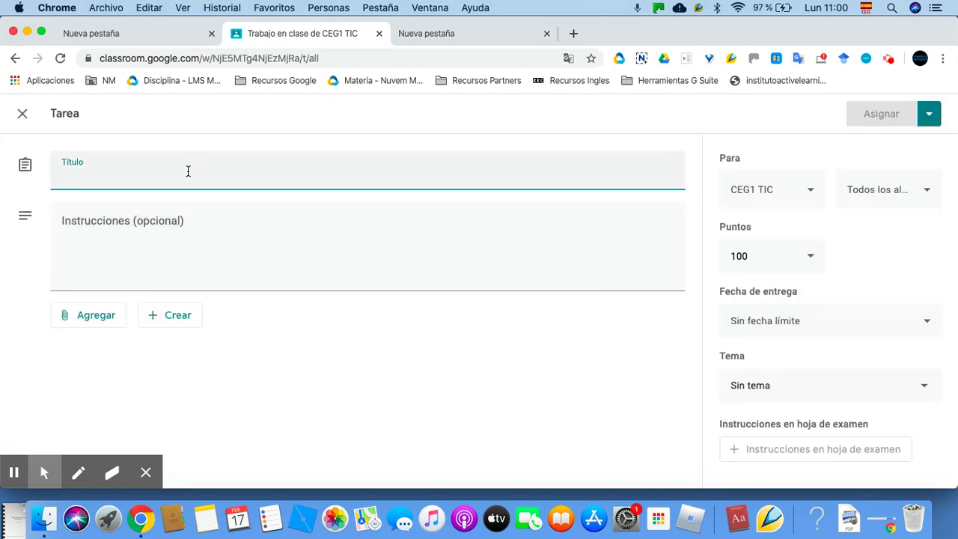
pyautogui.write('Vamos a conocernos')
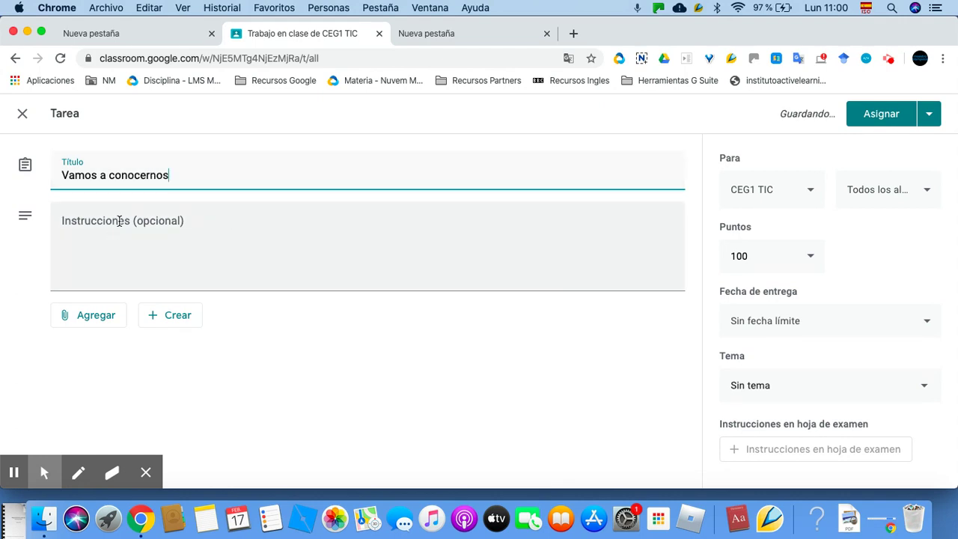
# Step: Enter the assignment instructions "Mira el tutorial de presentaciones Google y completa tus datos personales"
pyautogui.click(119, 221)
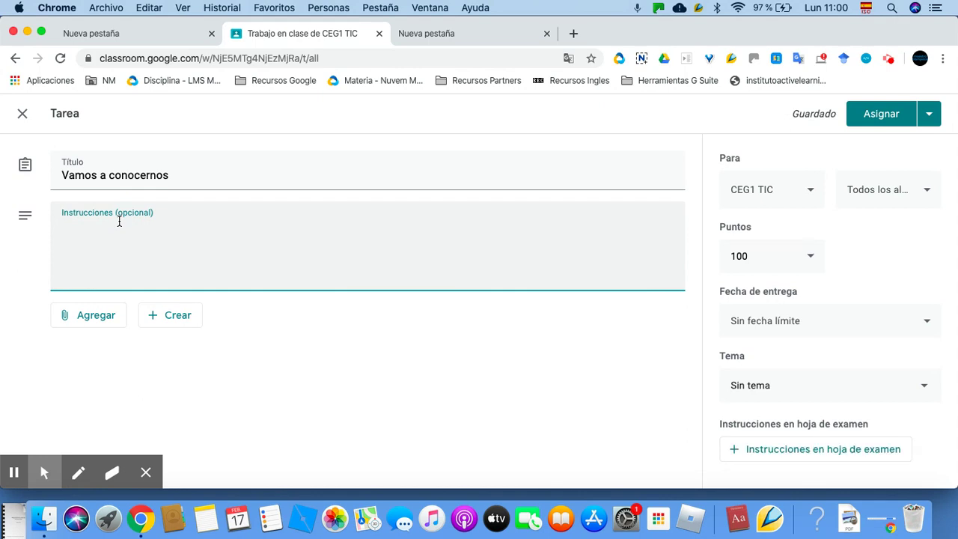
pyautogui.write('Mira el tu')
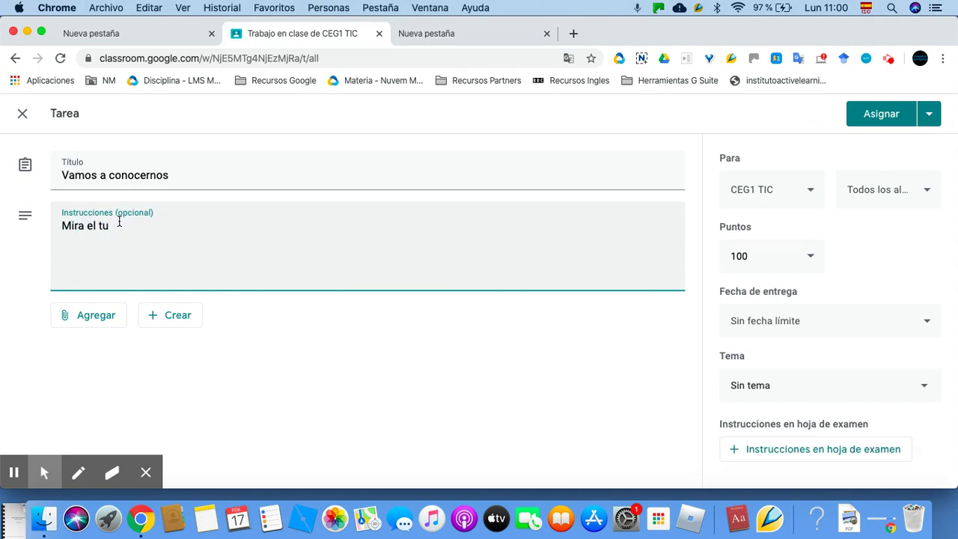
pyautogui.press('BackSpace')
pyautogui.write('utorial de presentaciones Google y ')
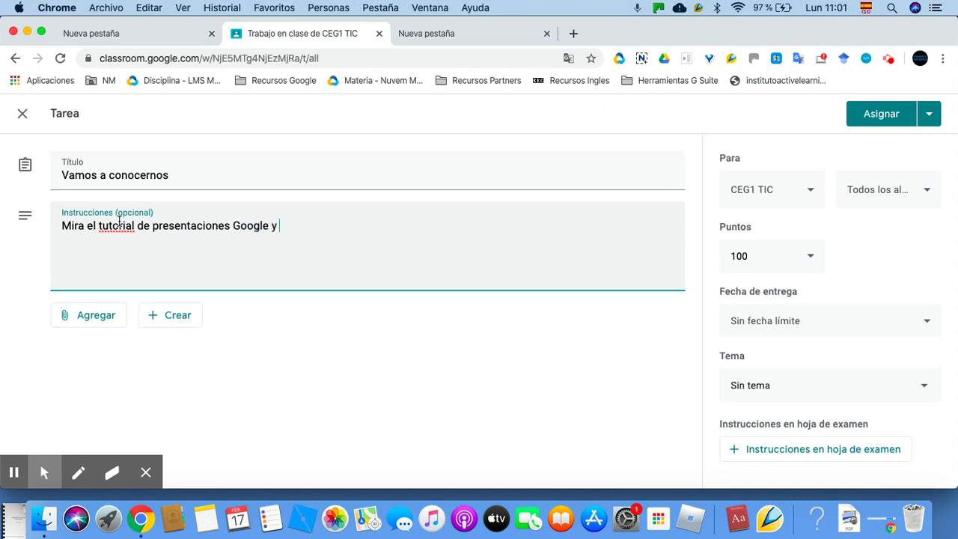
pyautogui.write('com')
pyautogui.press('BackSpace')
pyautogui.write('ompleta tus dat')
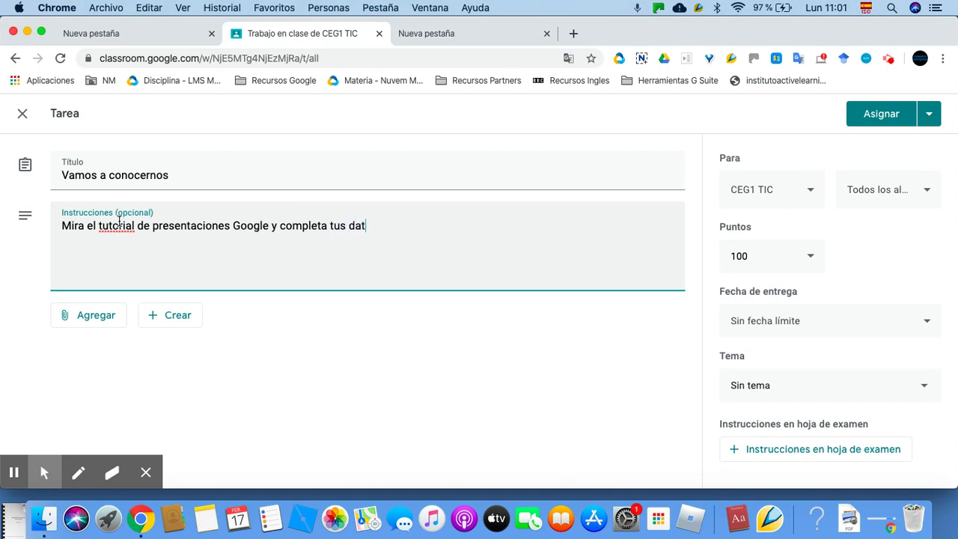
pyautogui.write('os personales')
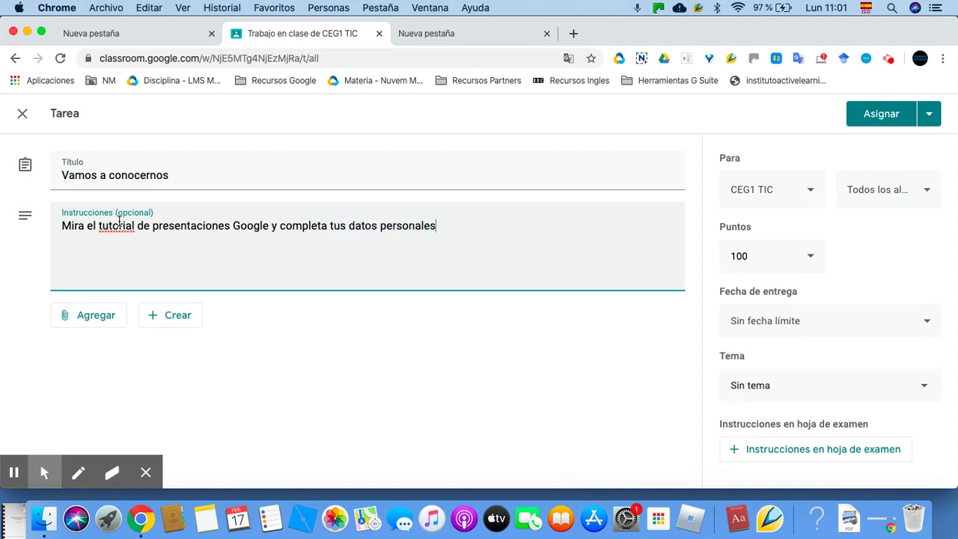
# Step: Attach the "GCE 1 - Presentación" slides from the recent Google Drive files and allow students to edit the file
pyautogui.click(101, 316)
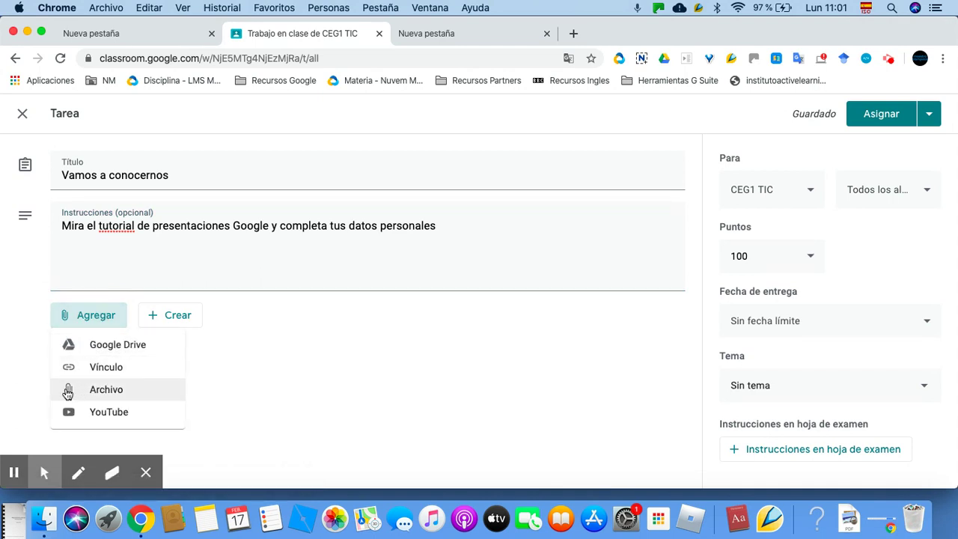
pyautogui.click(126, 347)
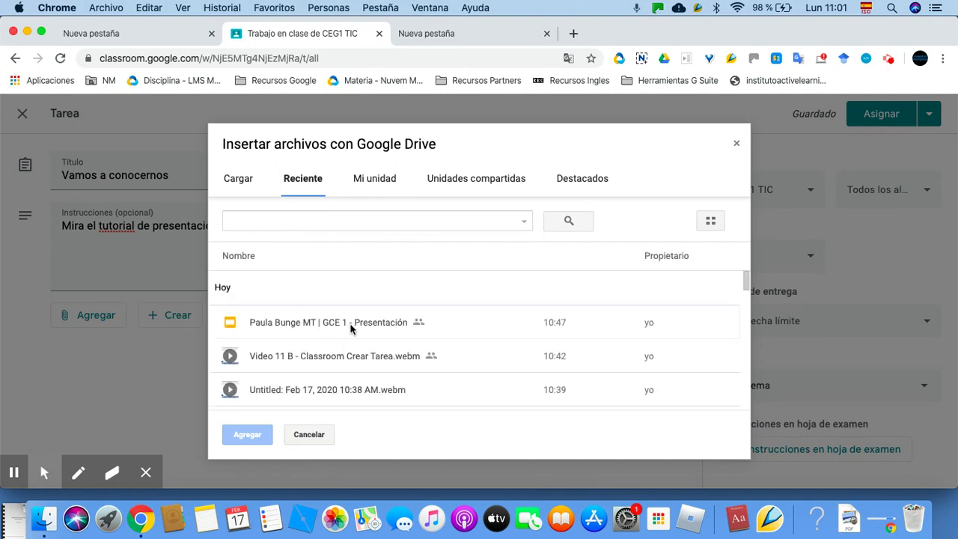
pyautogui.click(349, 322)
pyautogui.click(246, 435)
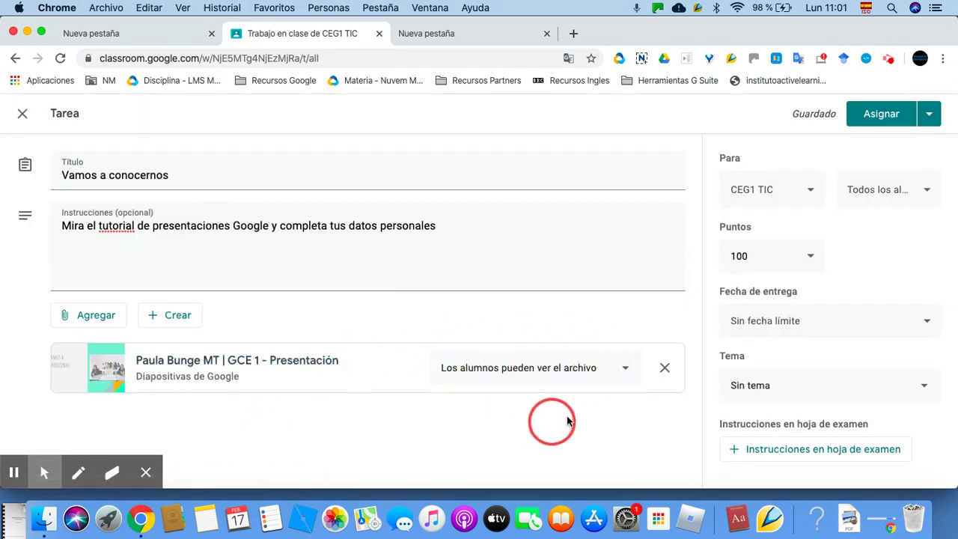
pyautogui.click(628, 367)
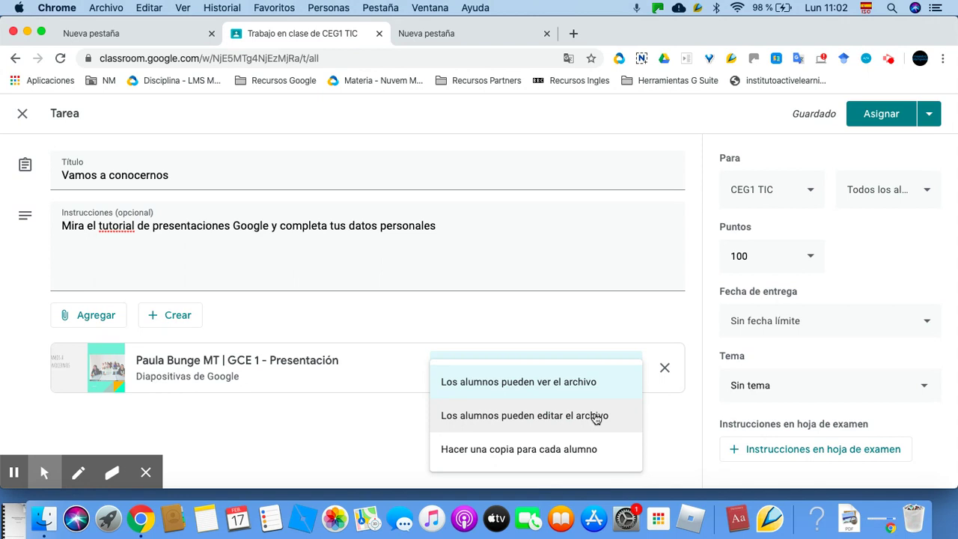
pyautogui.click(542, 416)
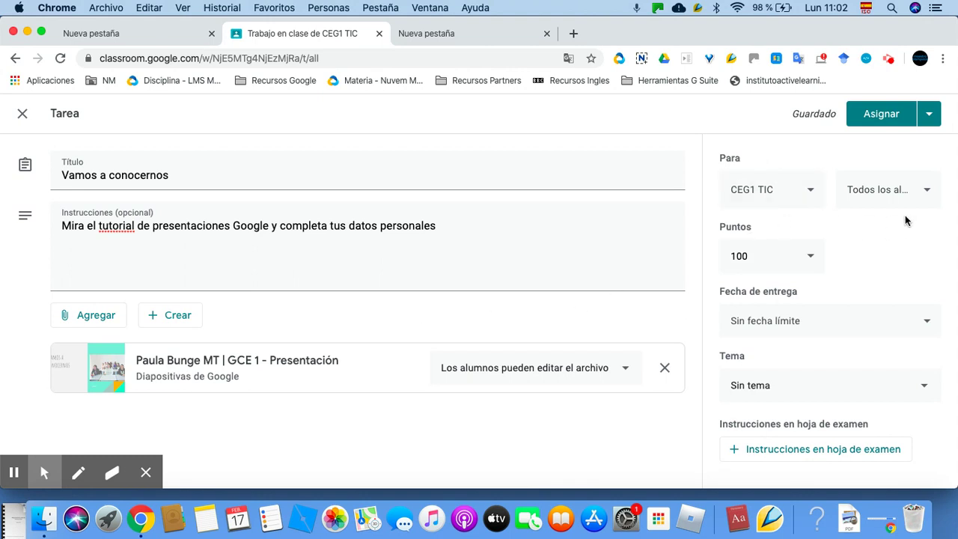
# Step: Check which students receive the assignment and set its points to Sin calificar
pyautogui.click(928, 189)
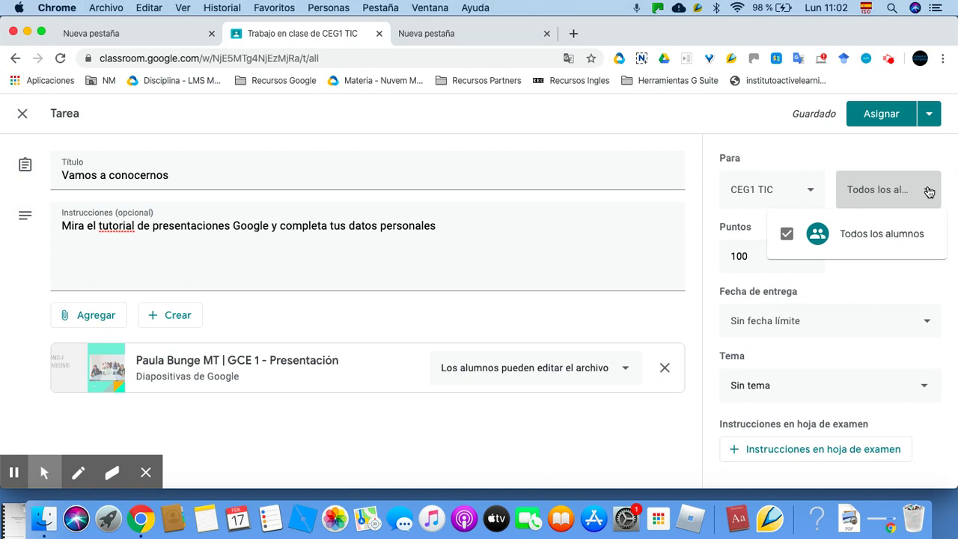
pyautogui.click(879, 282)
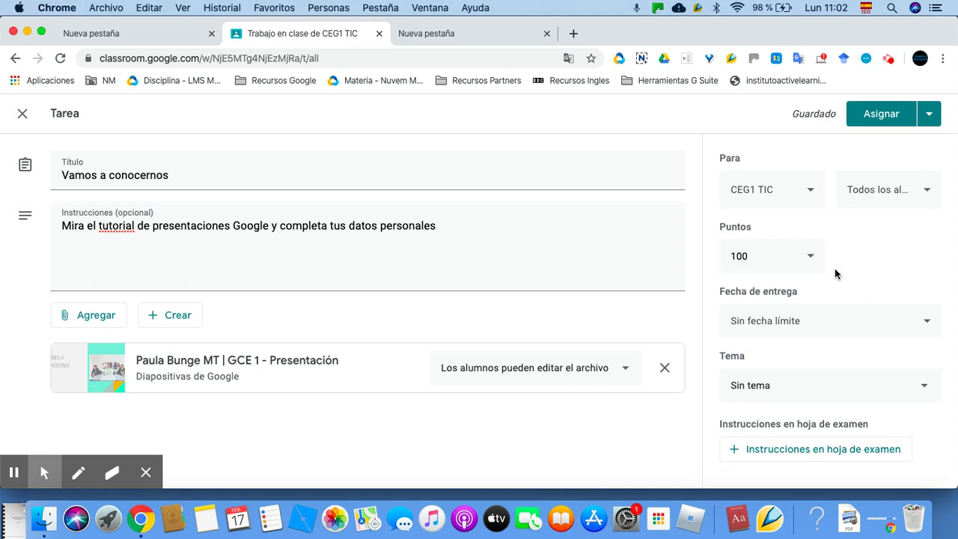
pyautogui.click(812, 256)
pyautogui.click(754, 288)
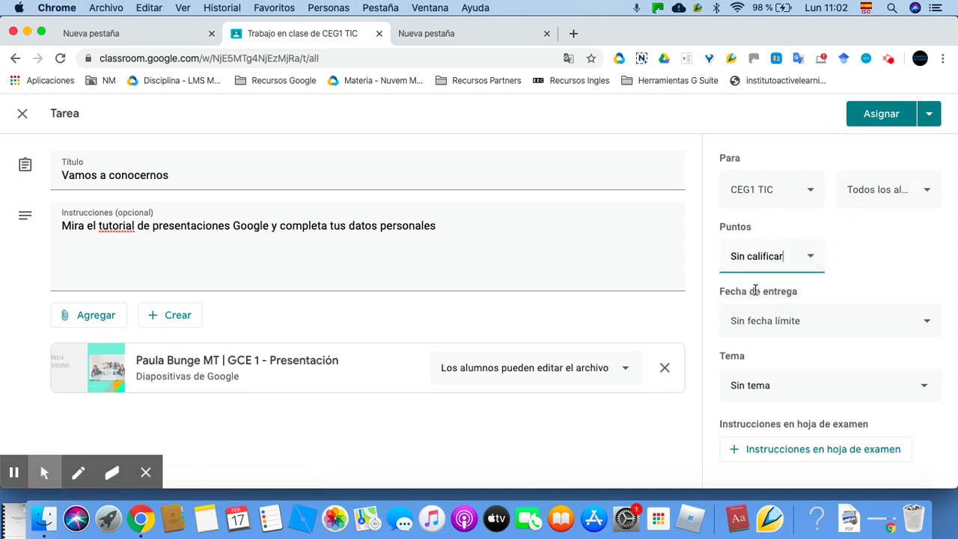
# Step: Set the assignment's due date to 25 February 2020
pyautogui.click(928, 323)
pyautogui.click(876, 378)
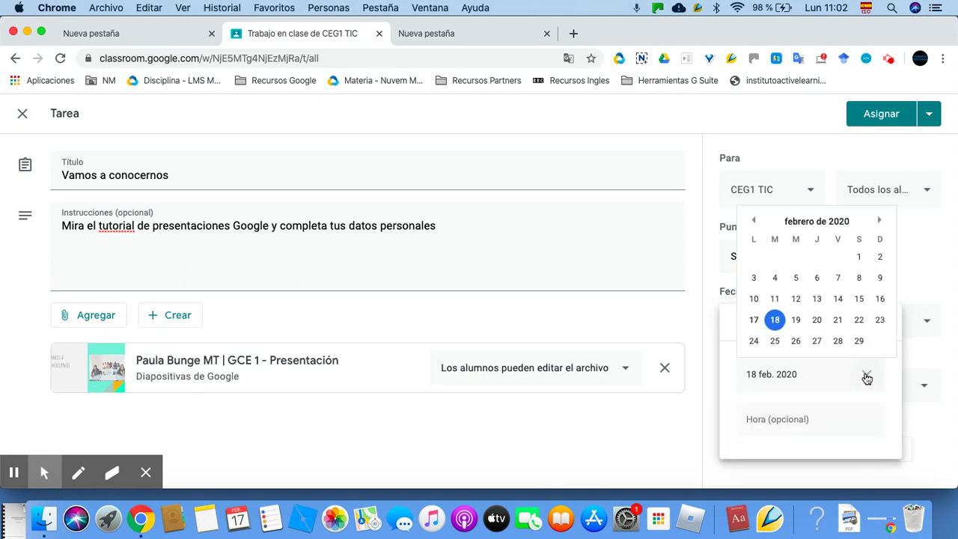
pyautogui.click(776, 343)
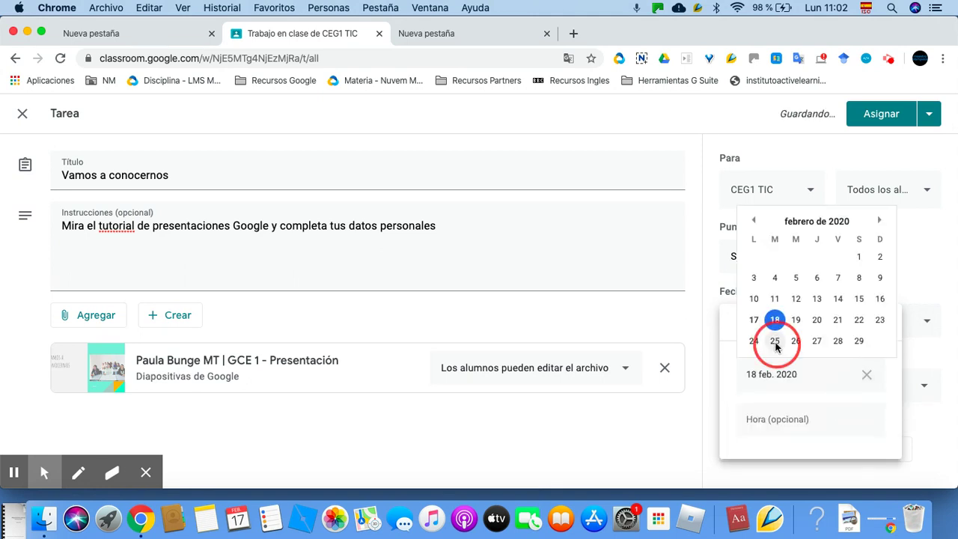
pyautogui.click(895, 267)
# Step: Create the topic "Introducción" for the assignment and assign it to the class immediately
pyautogui.scroll(-1, 831, 361)
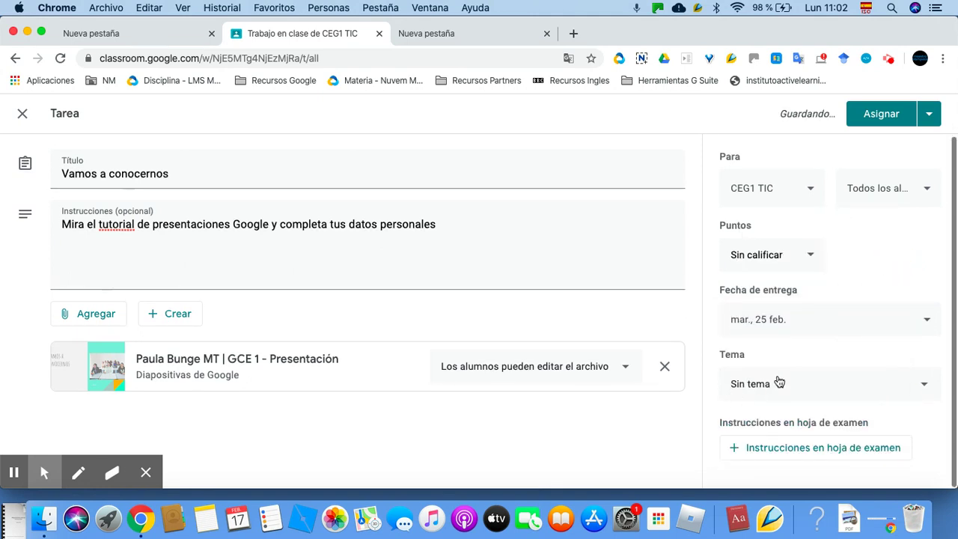
pyautogui.click(923, 386)
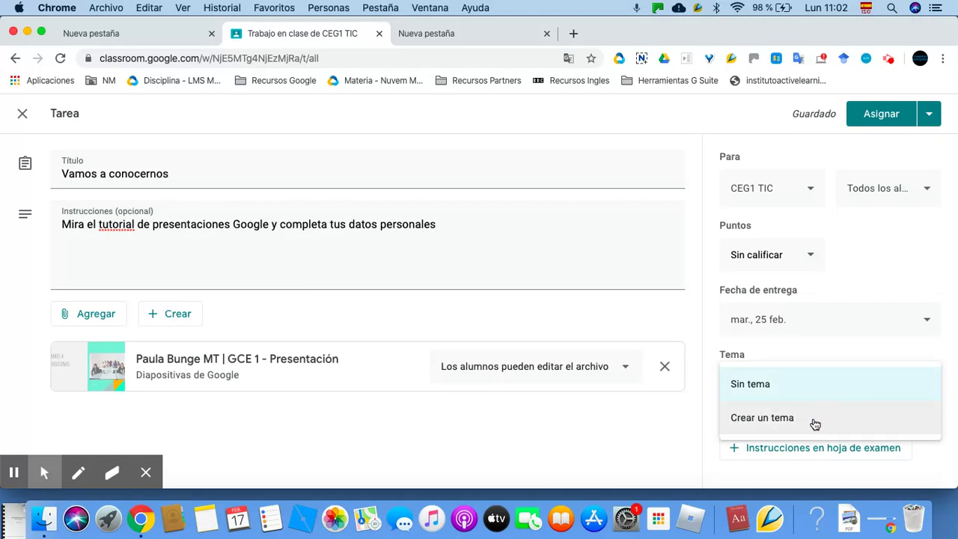
pyautogui.click(814, 425)
pyautogui.write('Intro')
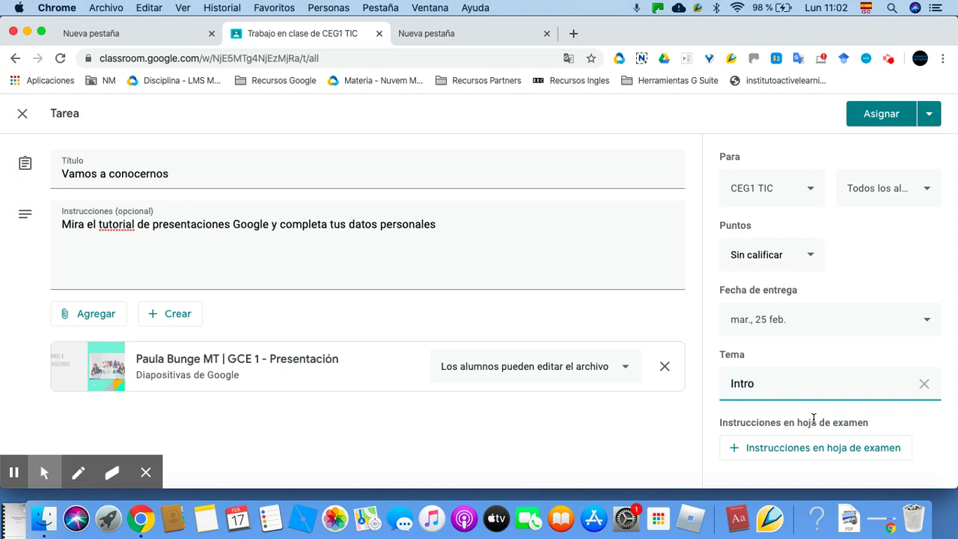
pyautogui.write('ducción')
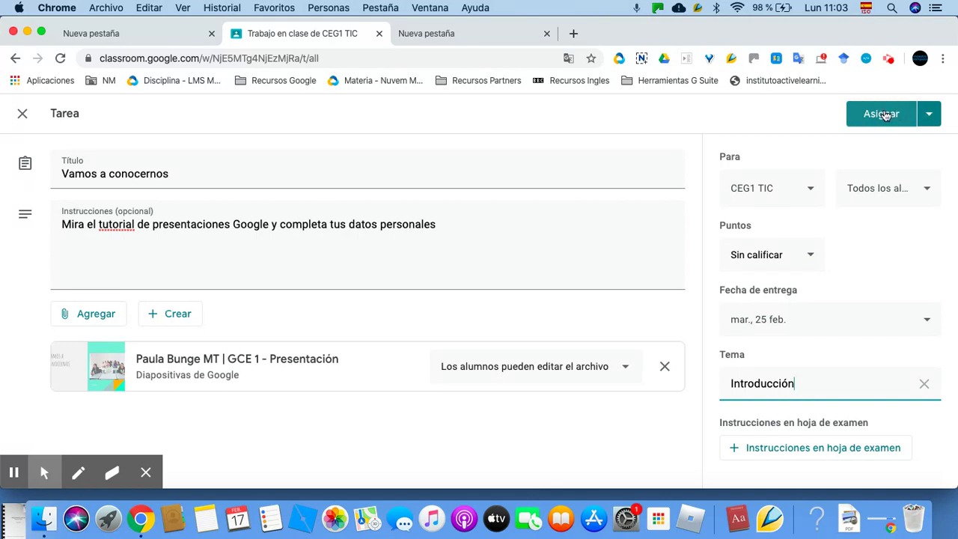
pyautogui.click(930, 116)
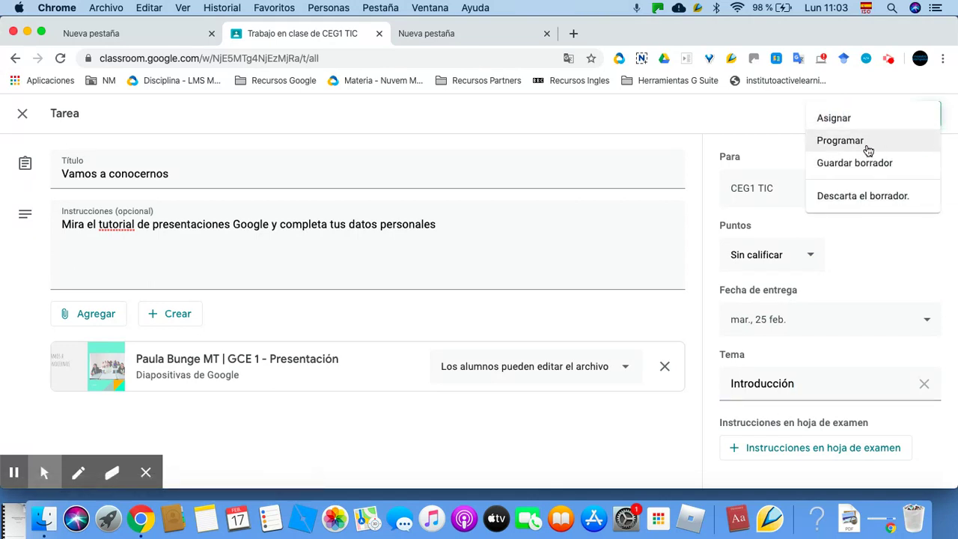
pyautogui.click(874, 118)
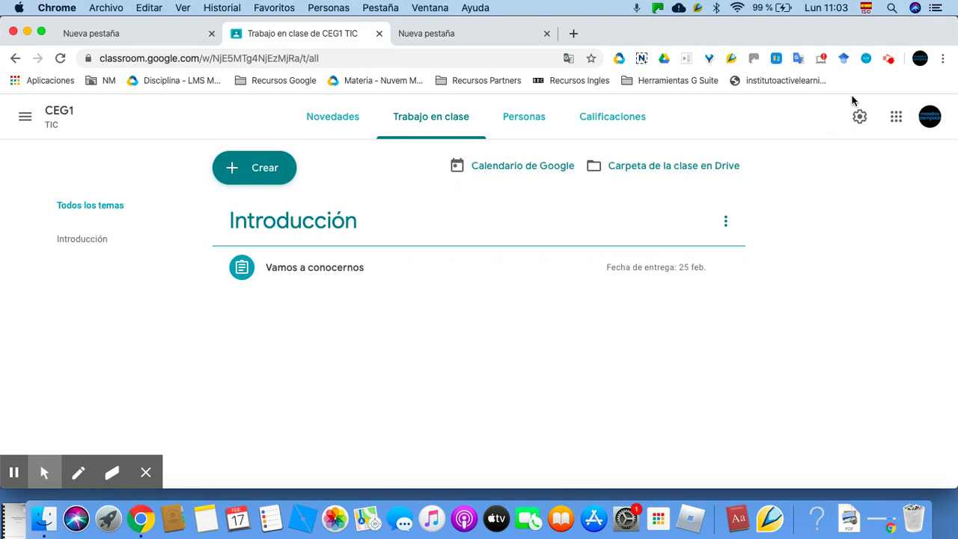
pyautogui.click(889, 62)
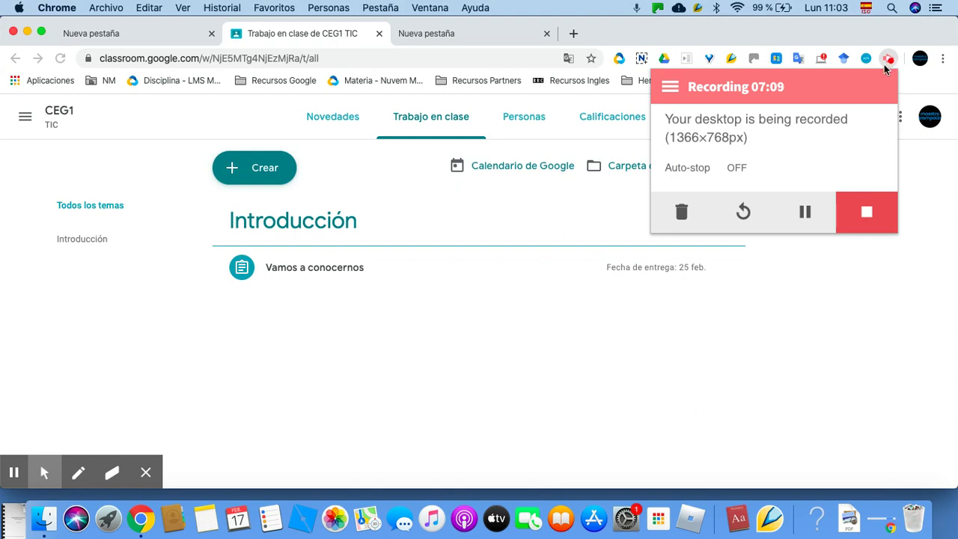